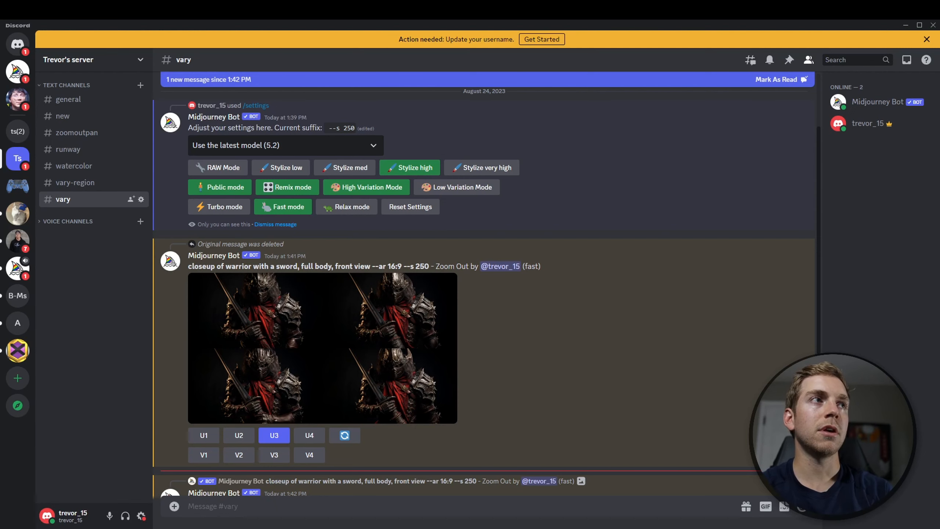
Examine the zoomed-out warrior image grid at full size and go to the upscaled Image #3 below it
scroll(484, 284, "down", 1)
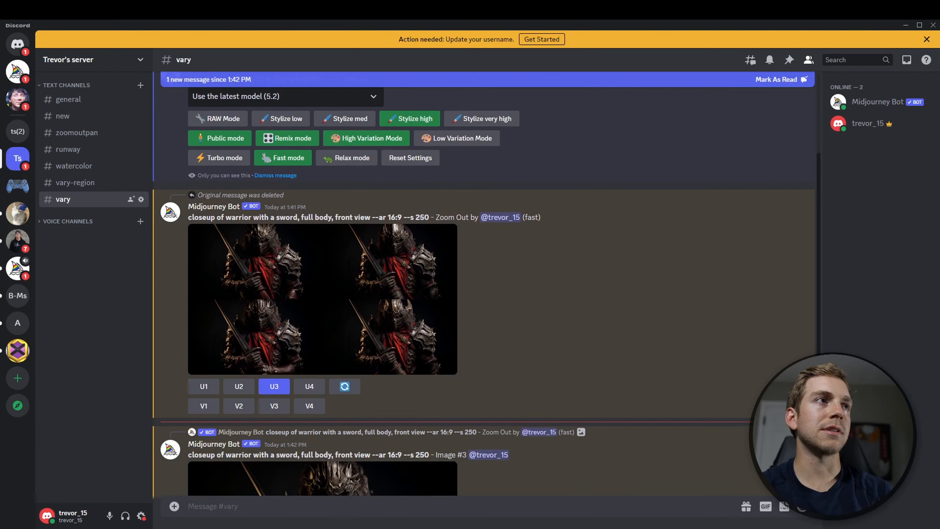
left_click(409, 281)
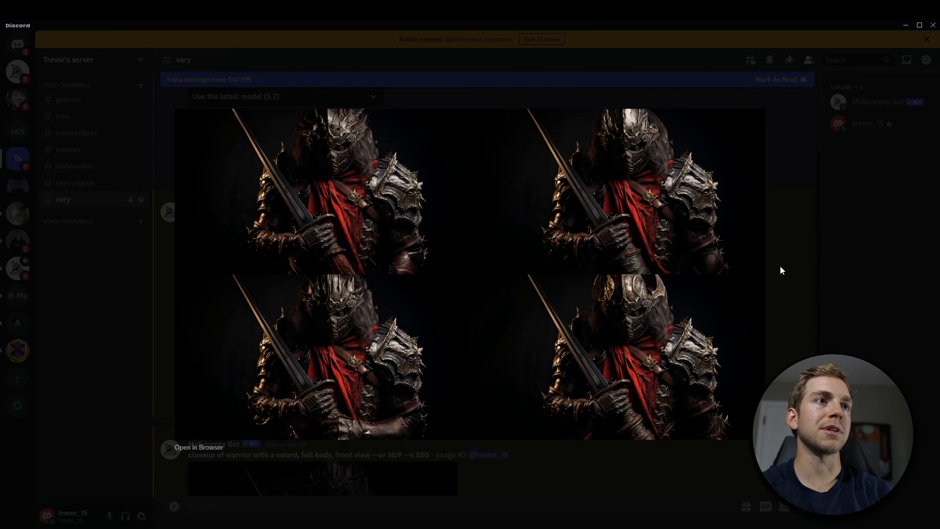
left_click(780, 265)
scroll(380, 303, "down", 2)
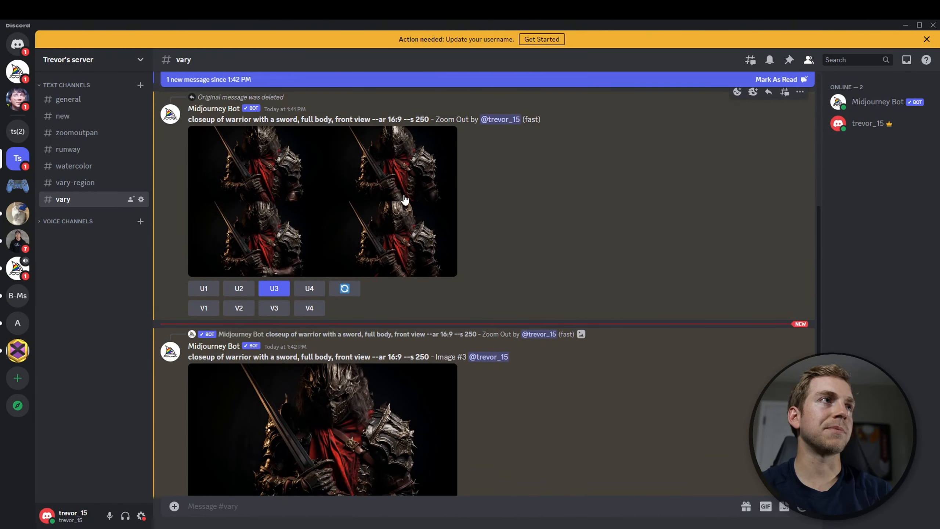
scroll(395, 355, "down", 2)
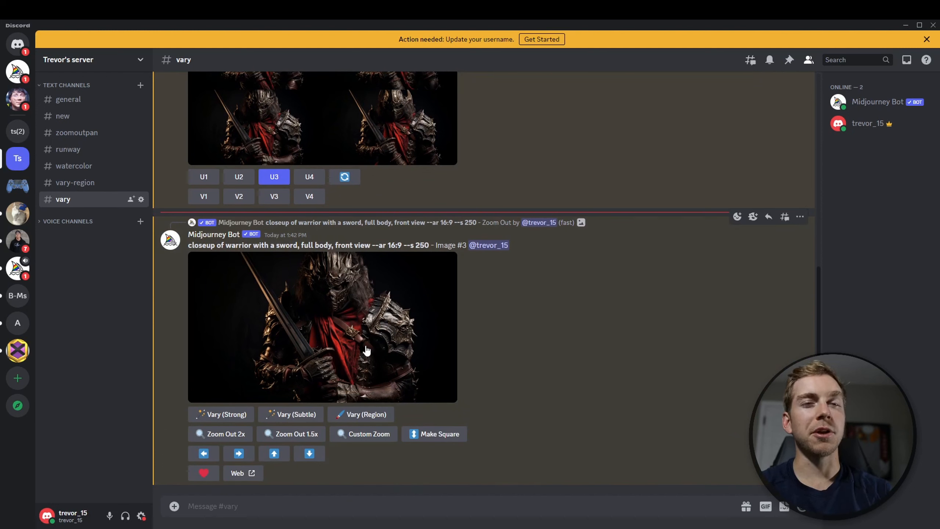
Start Vary (Region) on the upscaled warrior image and select the sword and the hands holding it with the lasso
left_click(378, 420)
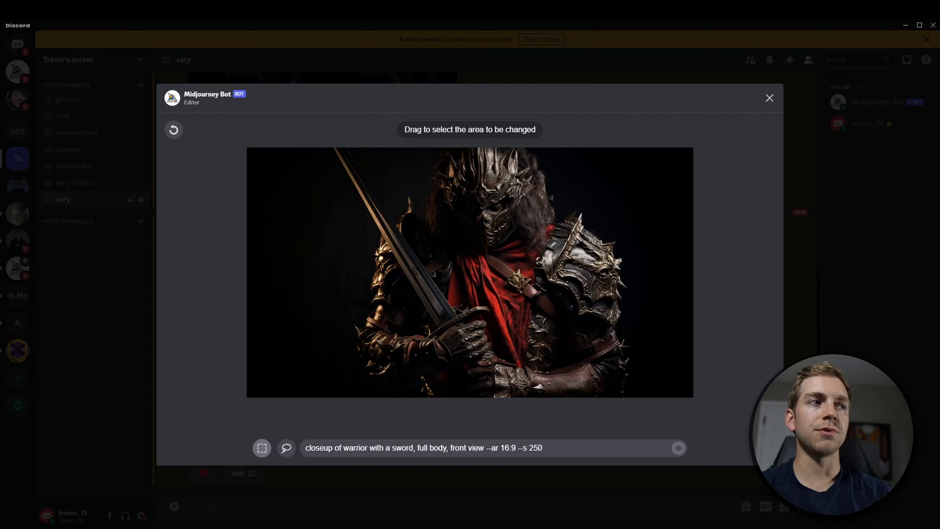
left_click_drag(333, 177, 644, 370)
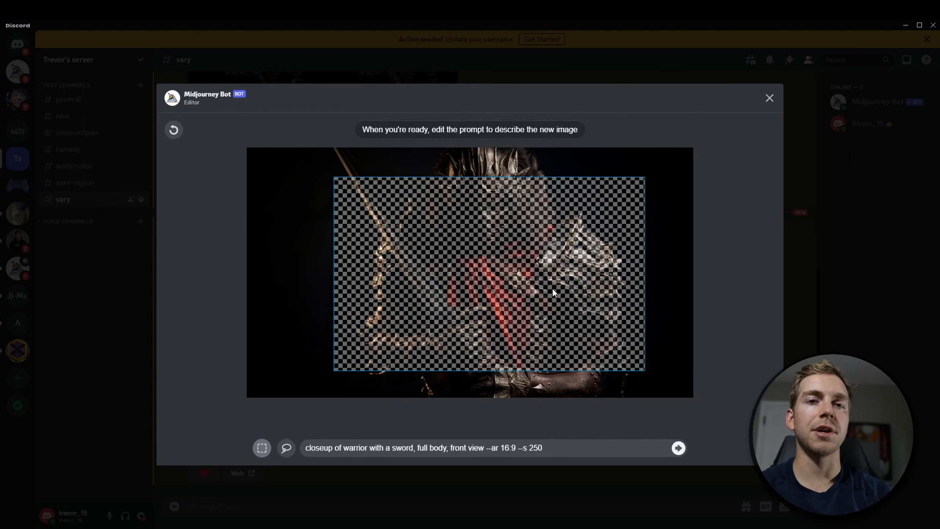
left_click(175, 131)
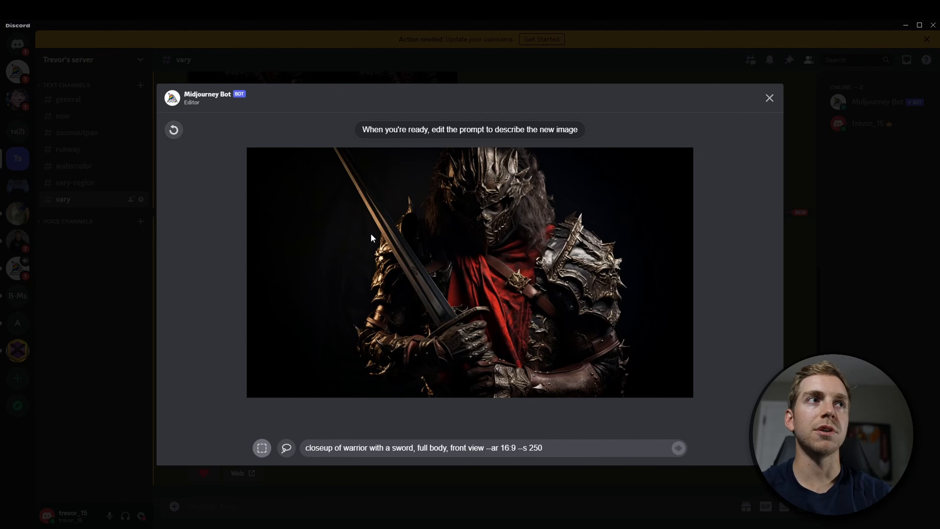
left_click(287, 449)
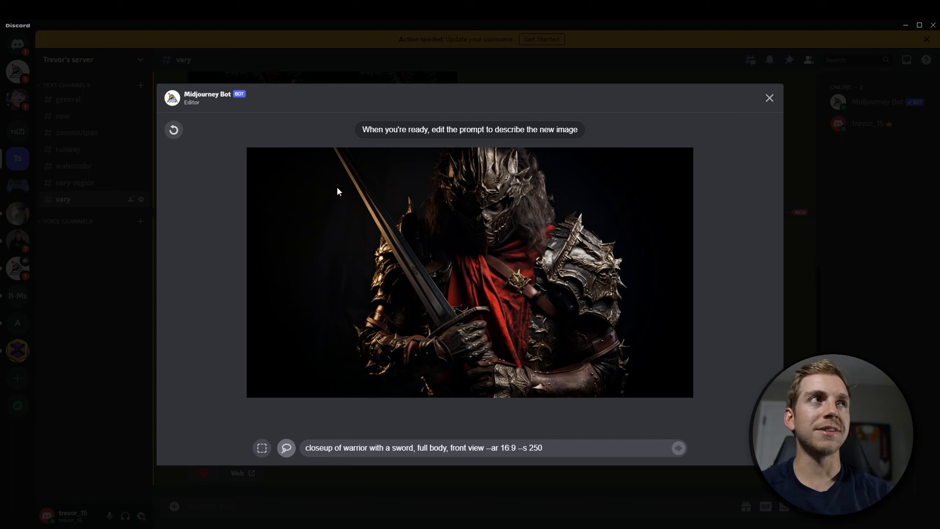
mouse_move(326, 142)
left_mouse_down()
mouse_move(326, 180)
mouse_move(380, 296)
mouse_move(454, 393)
mouse_move(507, 409)
mouse_move(521, 403)
mouse_move(532, 354)
left_mouse_up()
left_click_drag(486, 309, 363, 168)
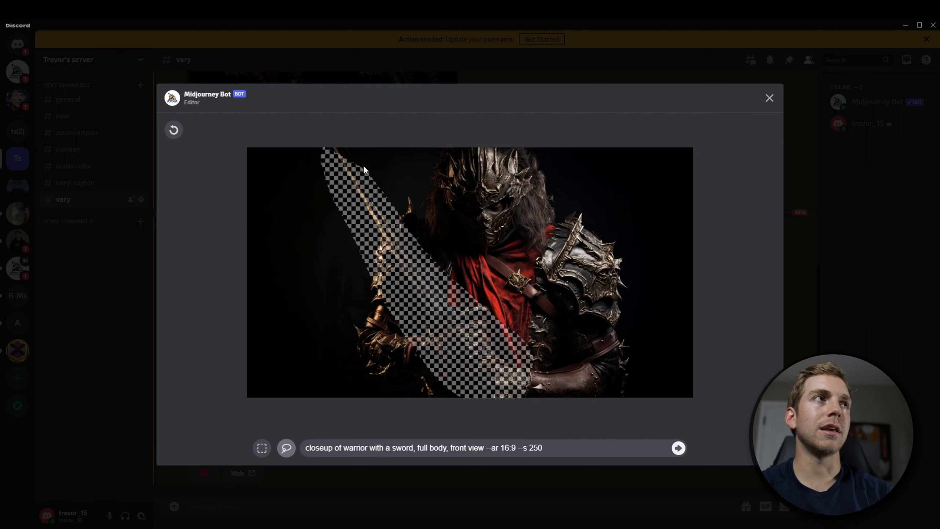
Replace the region prompt with "baseball bat" and submit the variation
left_click_drag(543, 446, 308, 369)
key("BackSpace")
type("baseball")
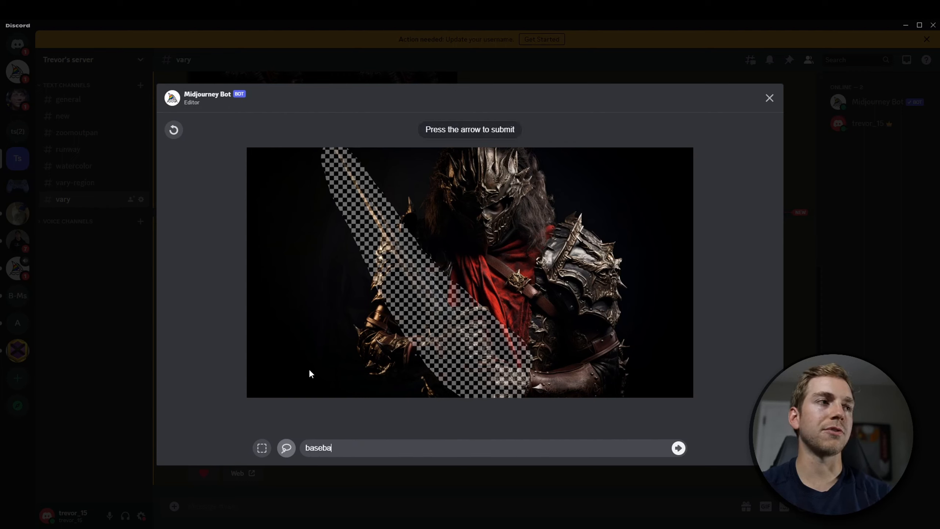
type(" bat")
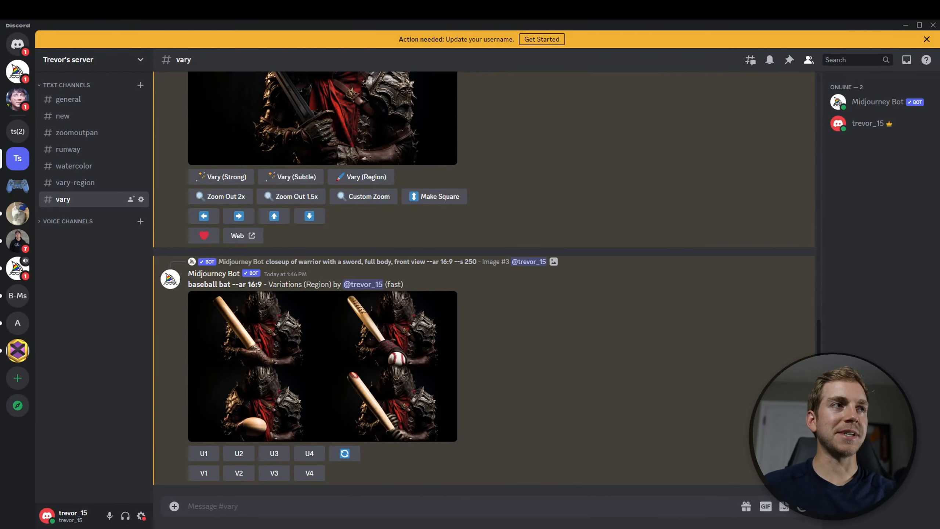
View the baseball bat variations and the grid of the woman getting ready for battle at full size
left_click(428, 380)
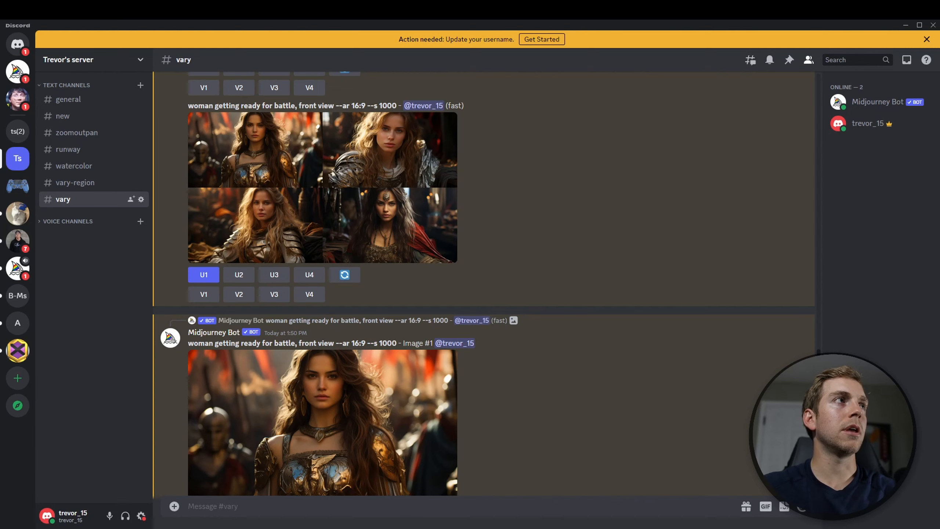
left_click(292, 159)
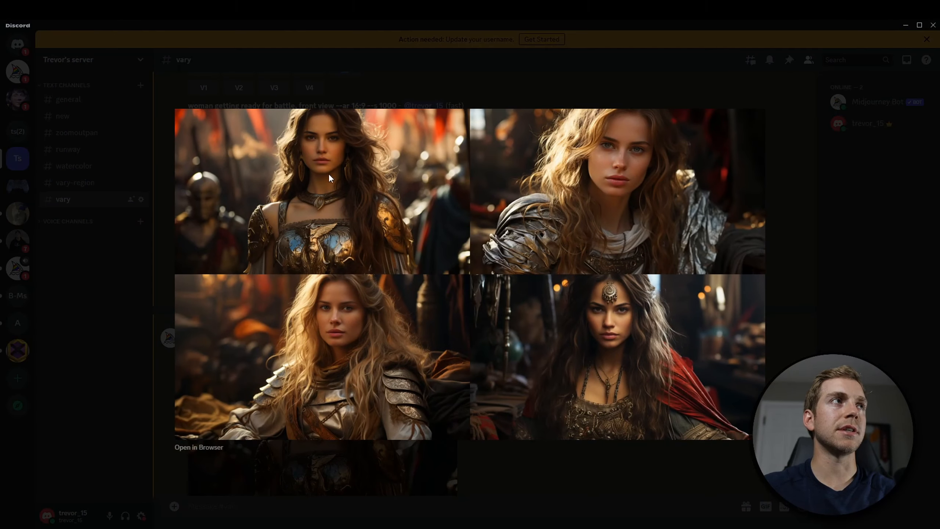
left_click(852, 311)
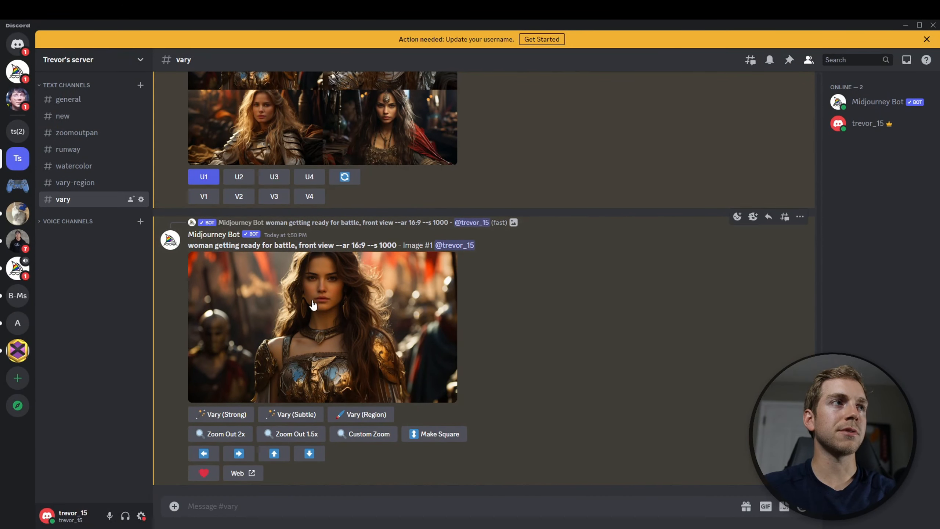
Submit a Vary (Region) job on the upscaled woman image with her face selected and the prompt "smiling"
left_click(370, 414)
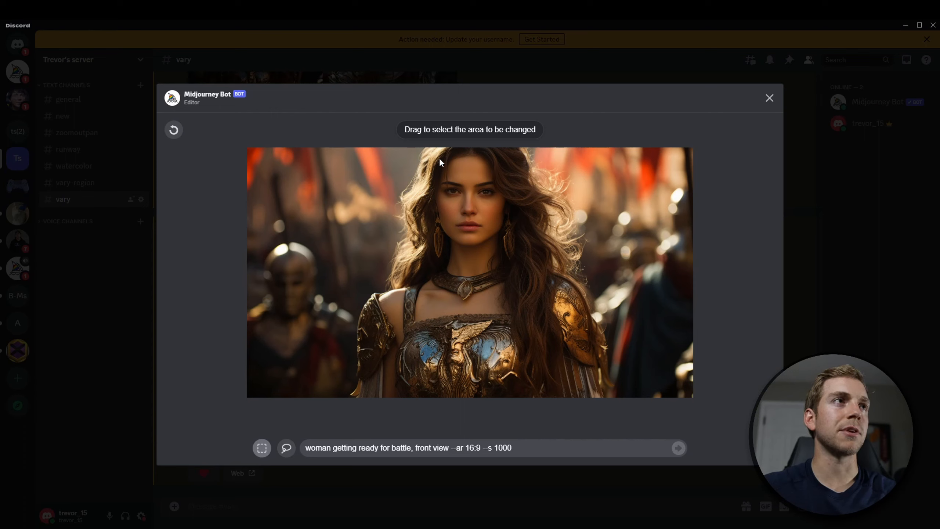
left_click_drag(439, 158, 497, 241)
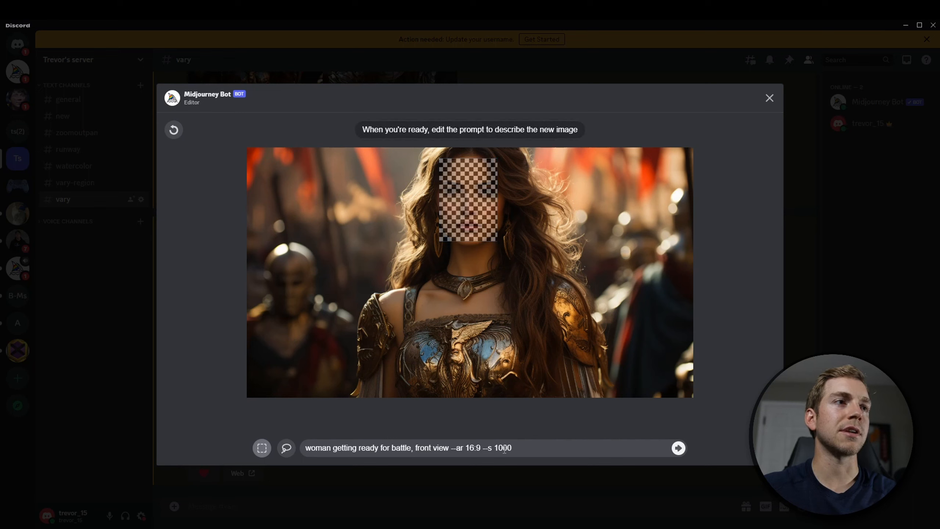
left_click_drag(504, 448, 237, 437)
type("smiling")
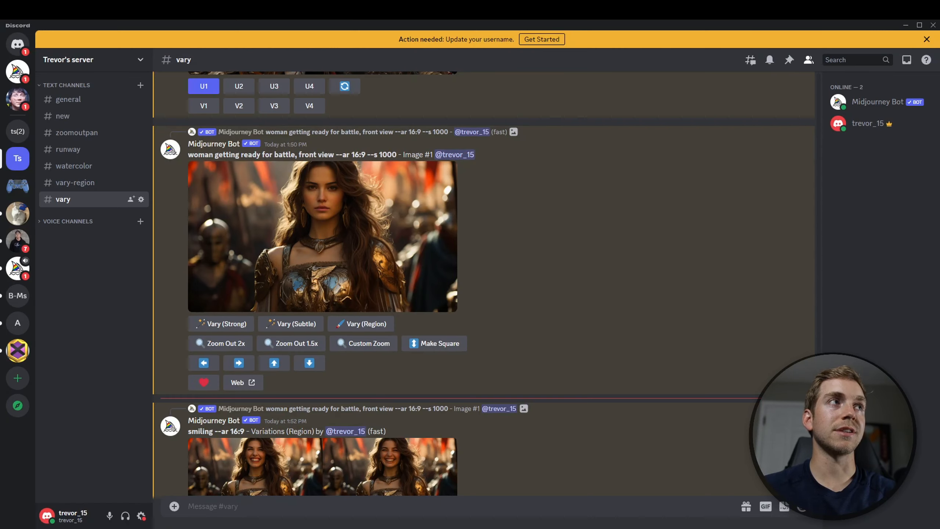
Inspect the smiling variations and the "blank room with lamp in distance" grid at full size
scroll(484, 283, "down", 3)
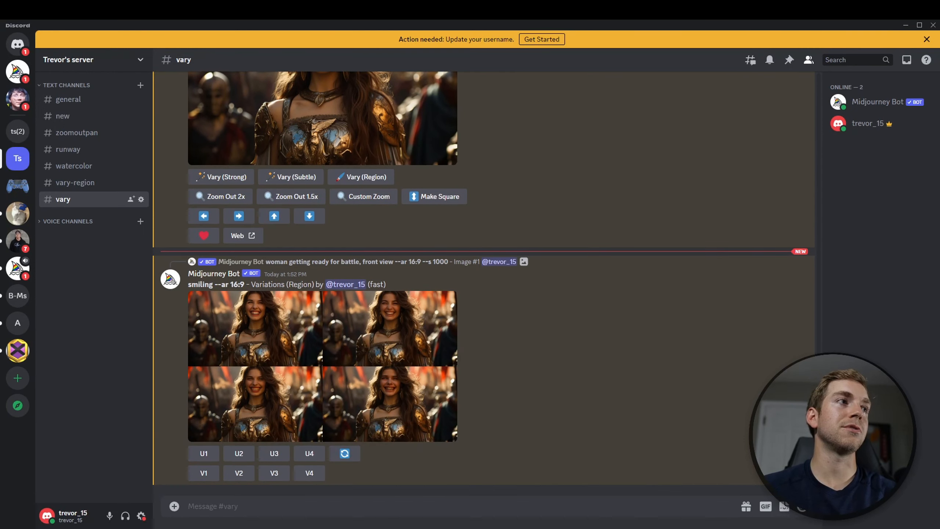
left_click(363, 363)
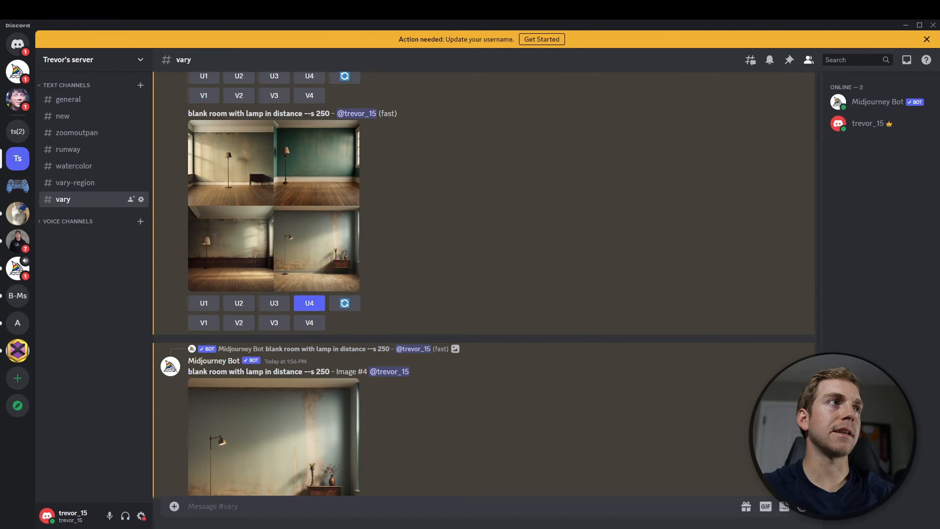
left_click(321, 256)
left_click(710, 348)
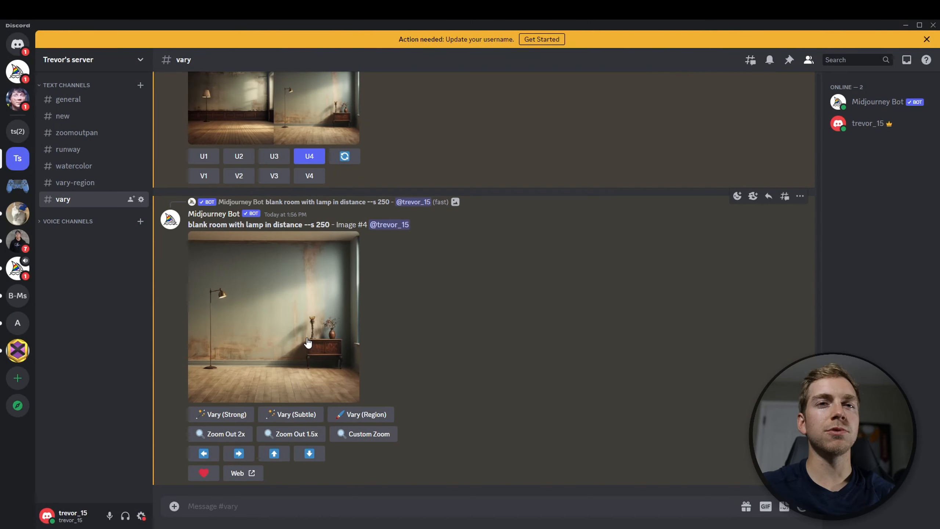
Start Vary (Region) on the upscaled blank room image, select the floor lamp with a rectangle and clear the prompt
left_click(381, 414)
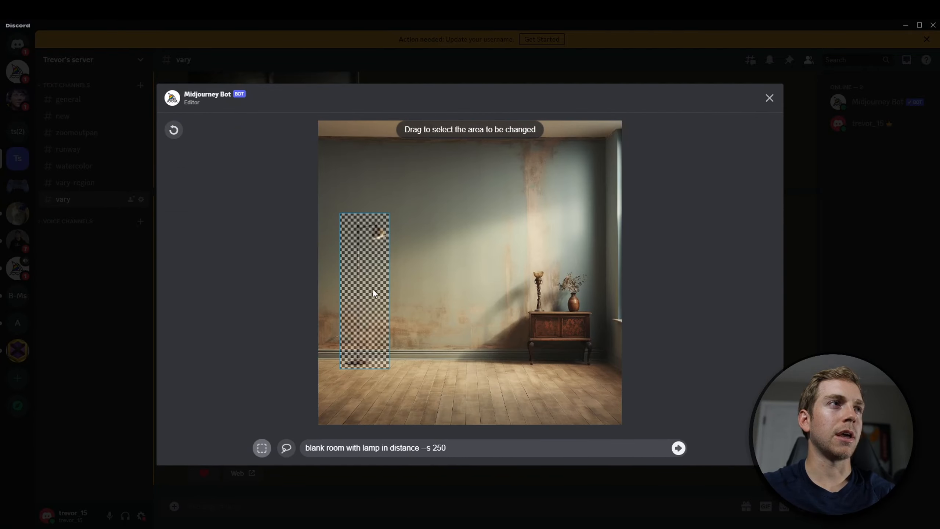
left_click(171, 134)
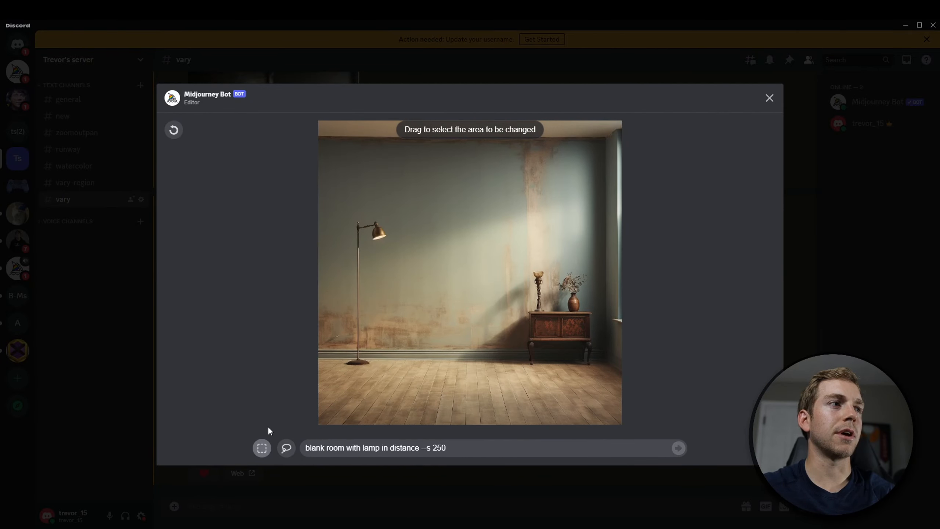
left_click_drag(338, 209, 393, 367)
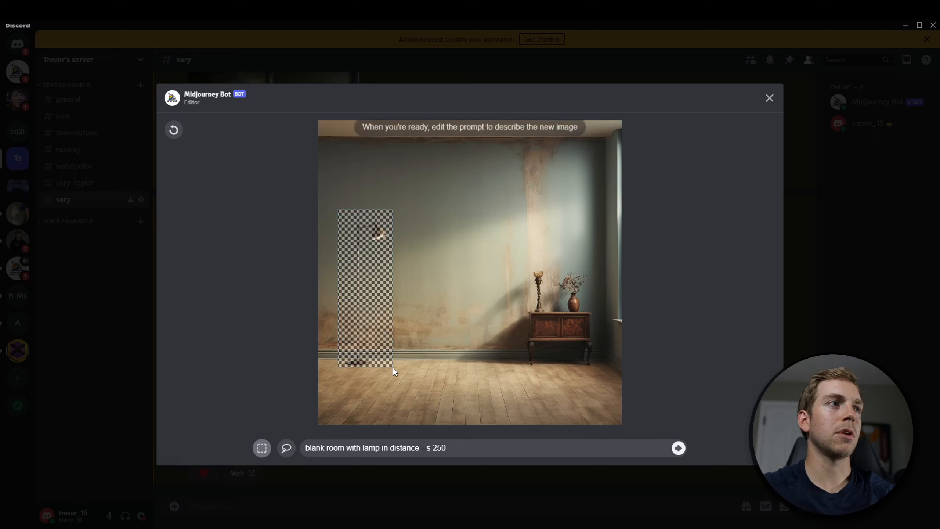
key("ctrl+a")
key("BackSpace")
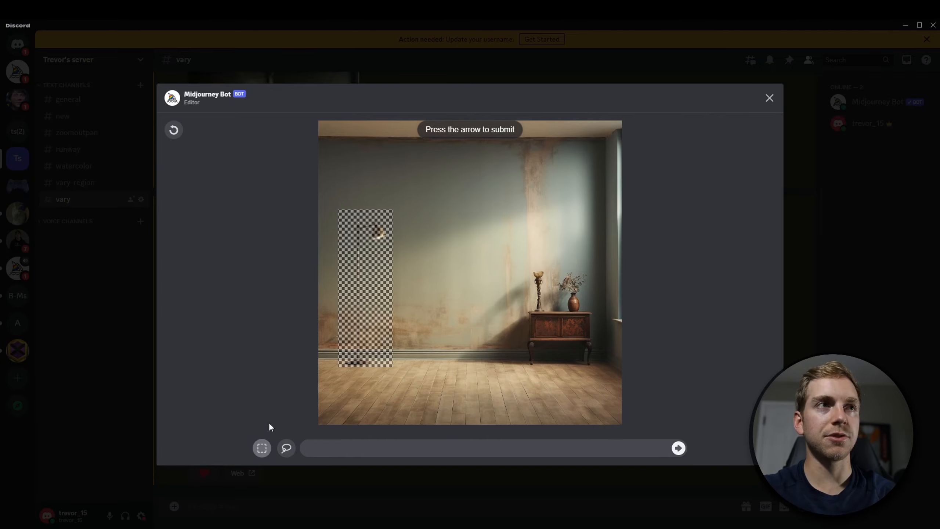
key("Escape")
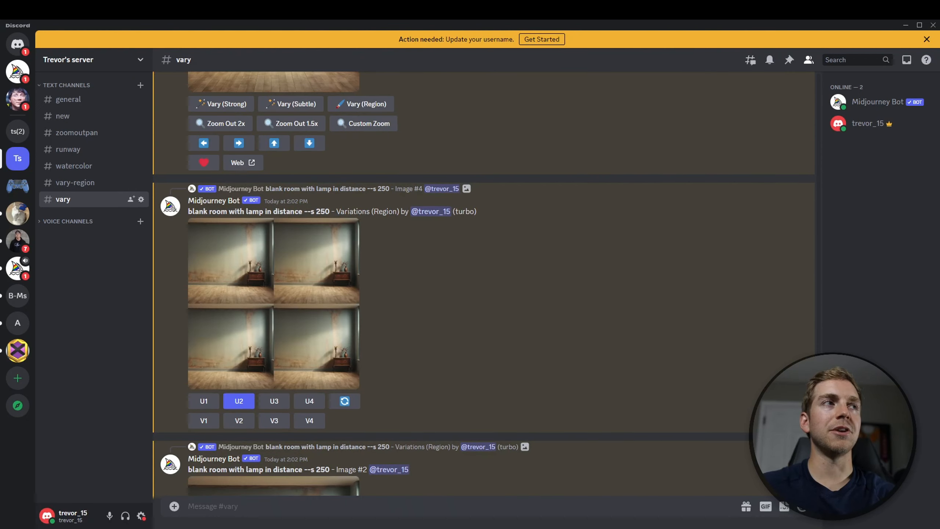
Start Vary (Region) on the upscaled room image without the lamp and select a large rectangle of the bare wall
left_click(304, 291)
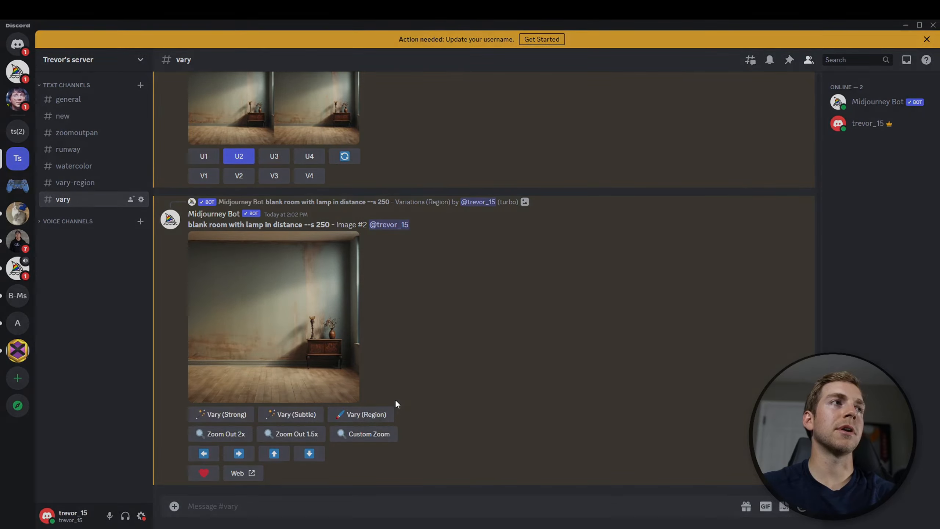
left_click(389, 413)
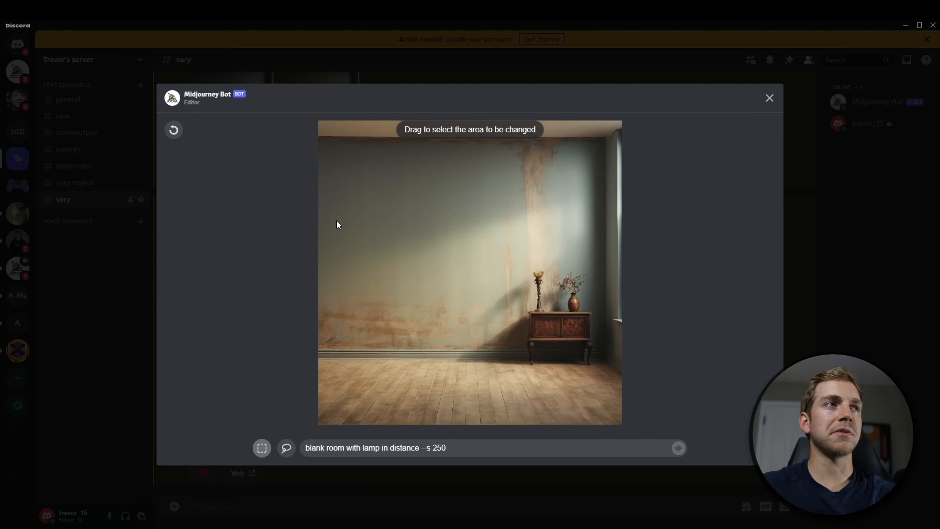
mouse_move(318, 189)
left_click_drag(318, 190, 486, 359)
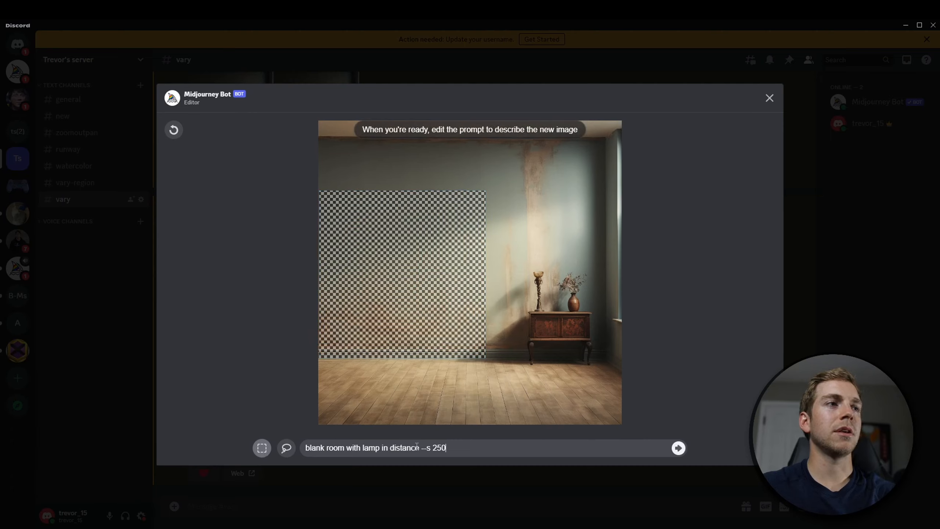
Replace the region prompt with "hole to winter wonderland" and submit the variation
left_click_drag(417, 447, 197, 431)
type("hole")
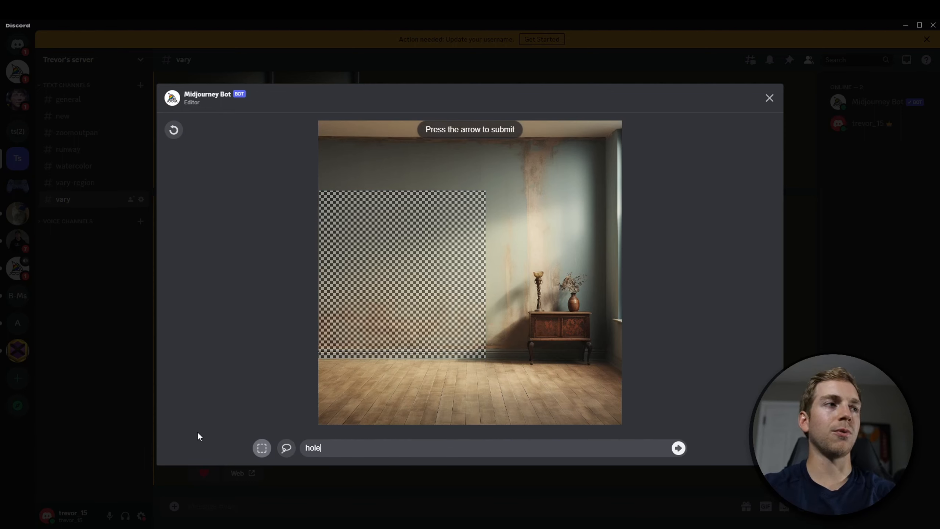
type(" to wint")
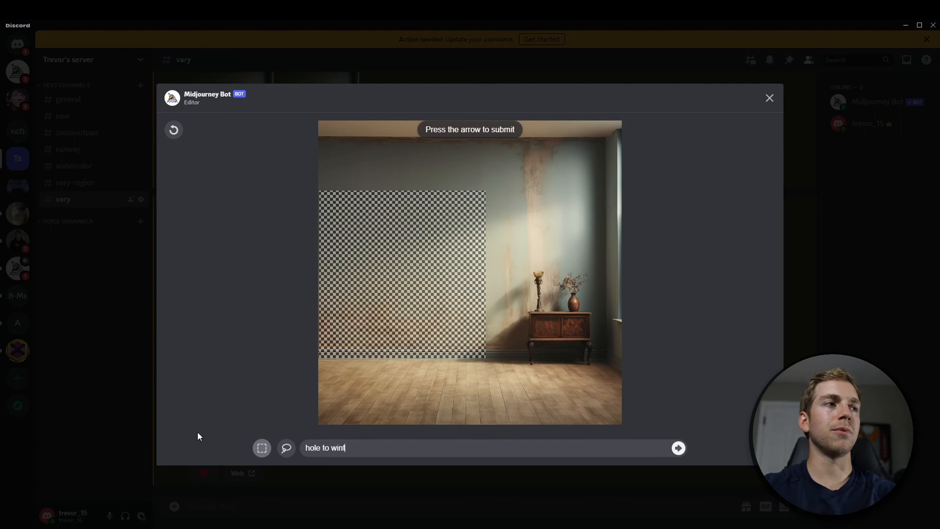
type("er wonderland")
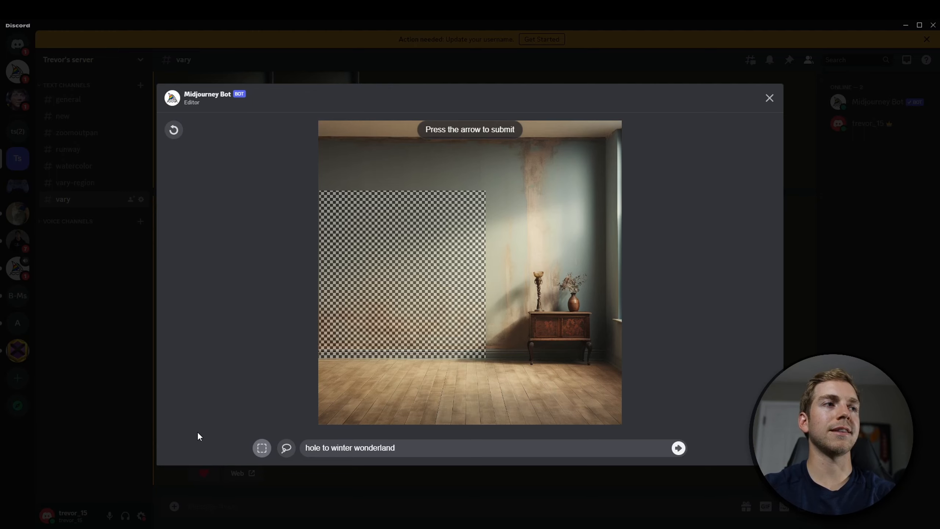
key("Return")
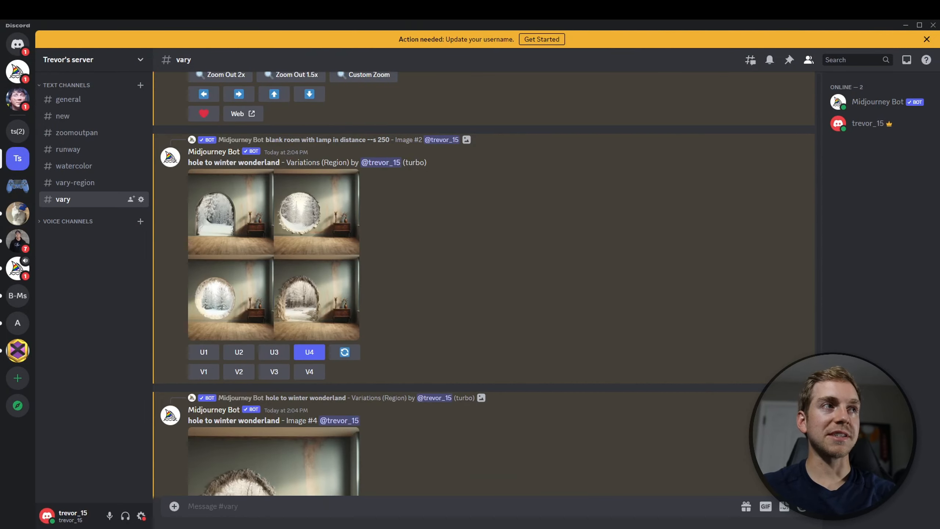
View the winter wonderland variations and the upscaled Image #4 at full size
left_click(296, 252)
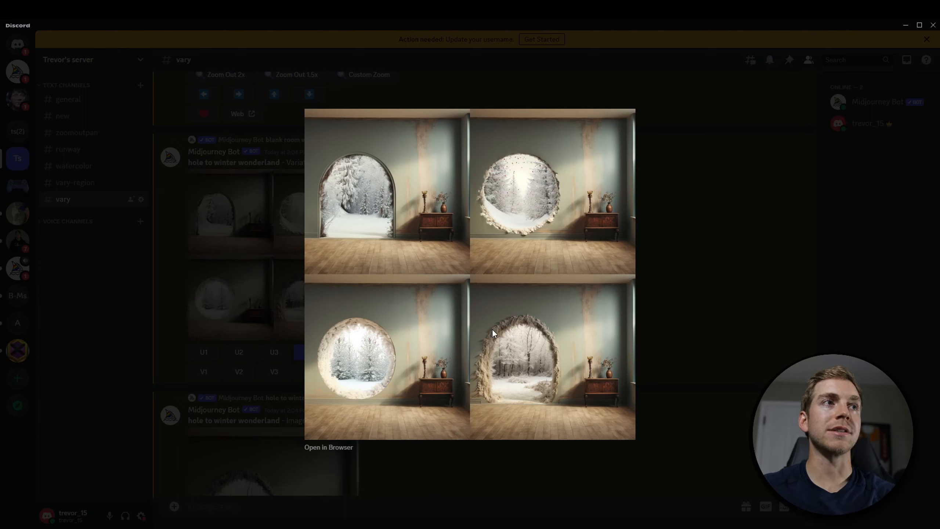
left_click(697, 347)
scroll(317, 318, "down", 5)
left_click(317, 317)
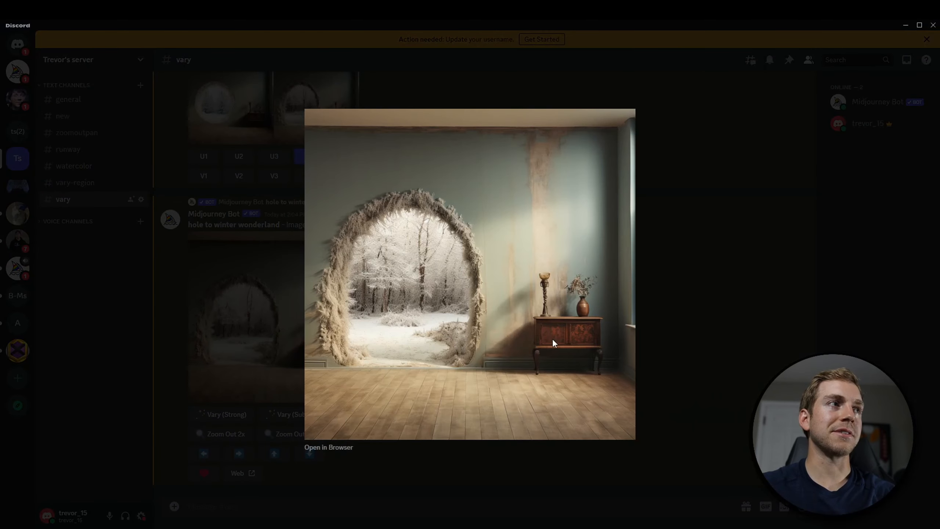